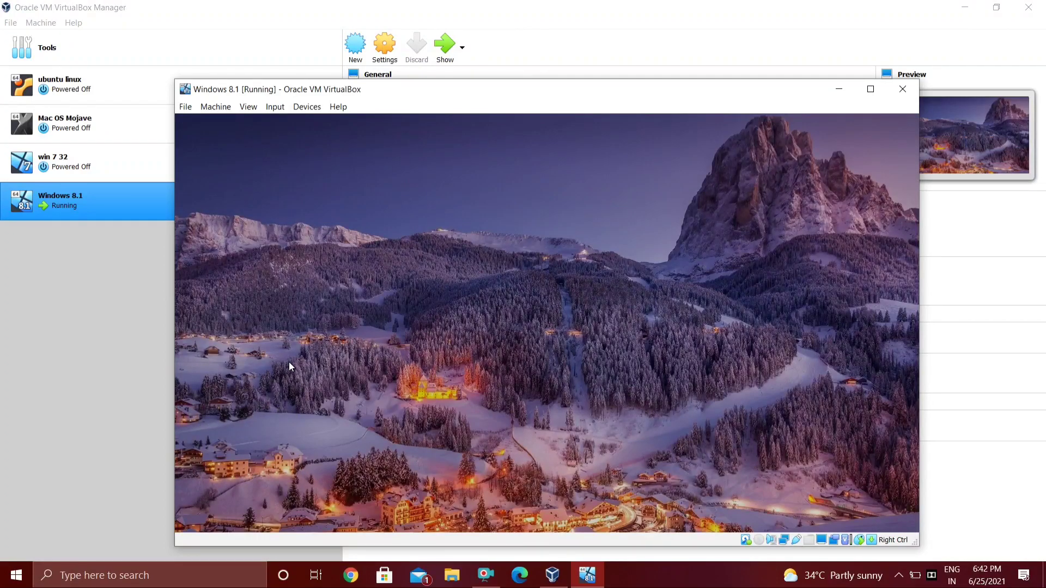
- Unlock the guest lock screen and submit the sign-in to load the Windows desktop
left_click(289, 362)
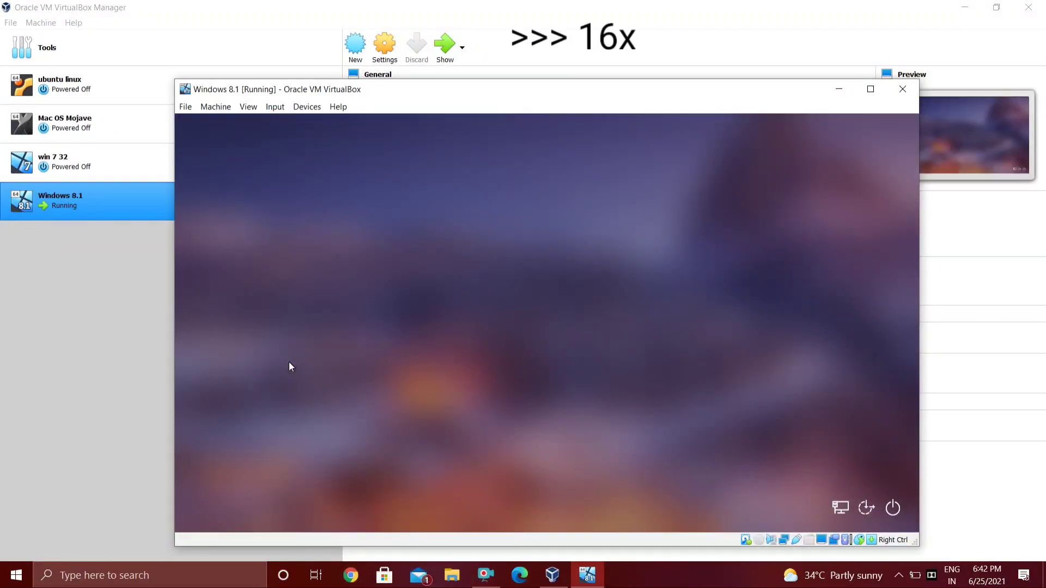
key("Return")
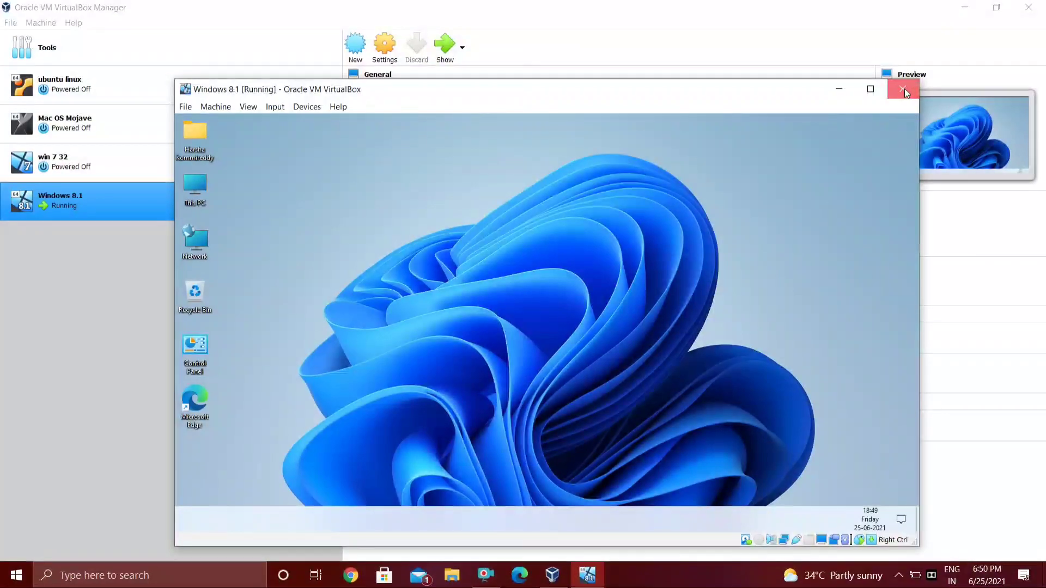
- Power off the Windows 8.1 VM and change its Base Memory from 512 MB to 1024 MB
key("ctrl+q")
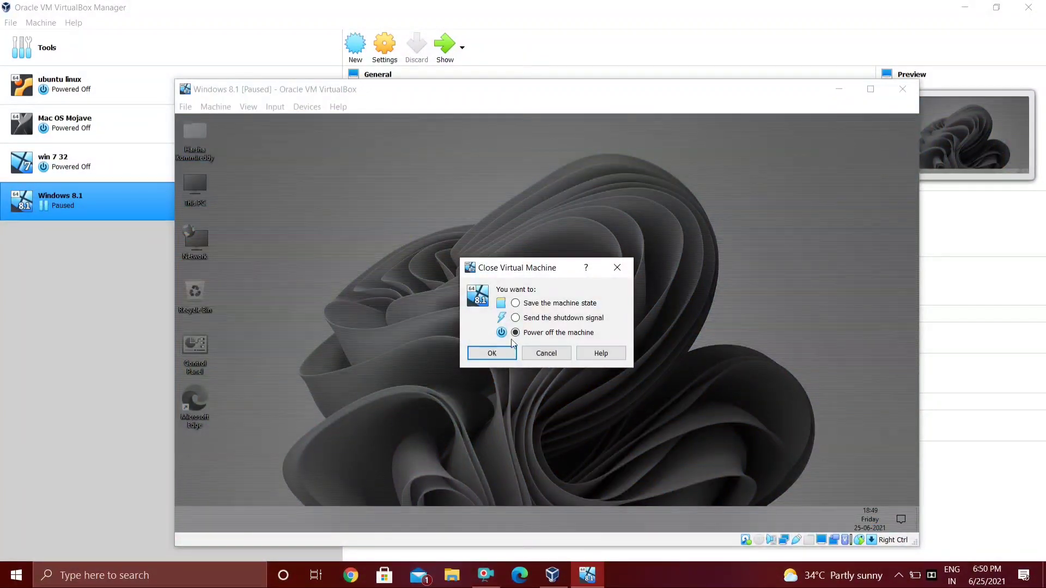
left_click(477, 351)
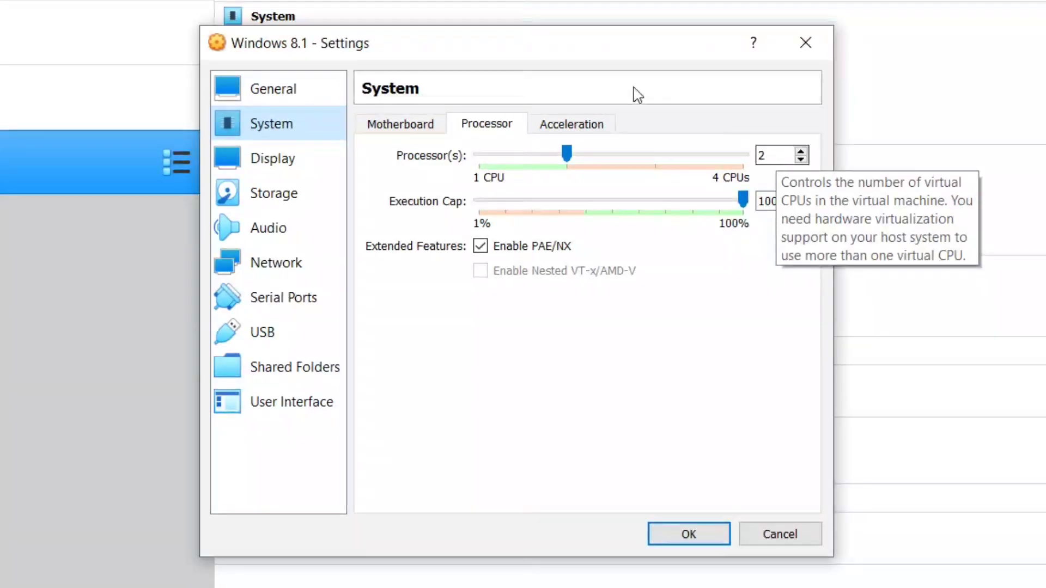
left_click(420, 126)
left_click(764, 156)
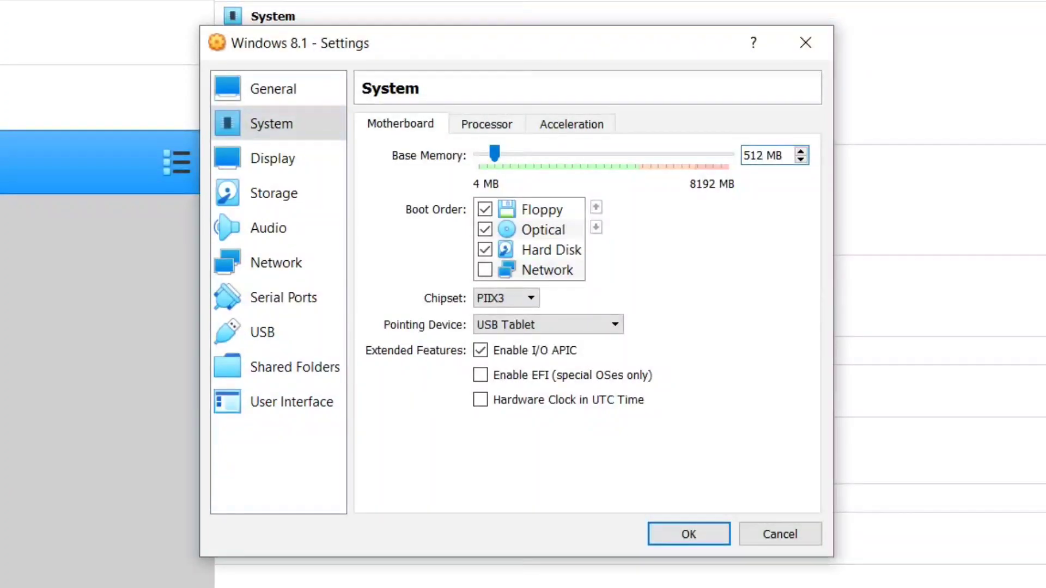
key("BackSpace")
key("BackSpace")
key("BackSpace")
type("1024")
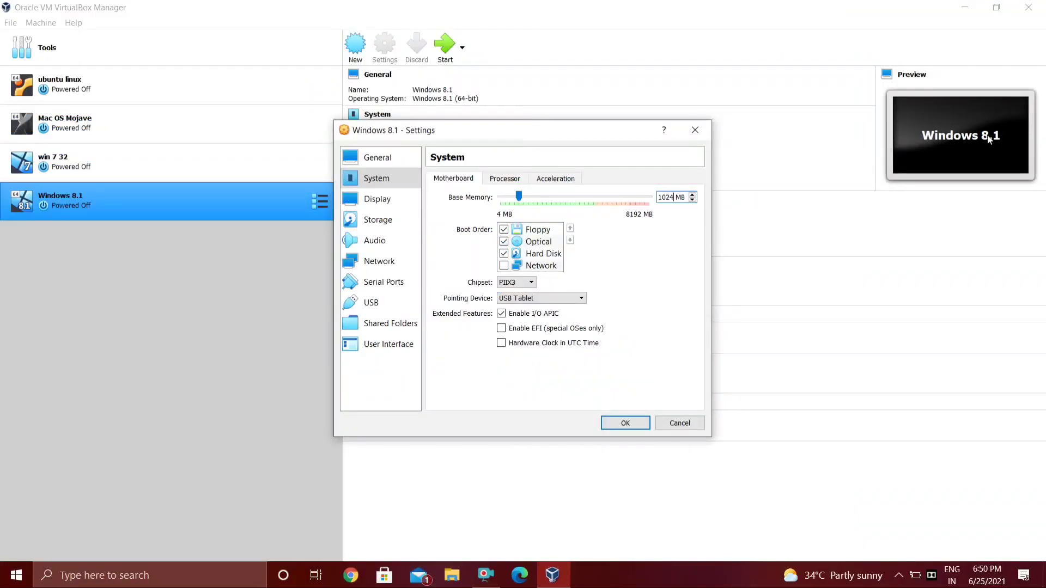
left_click(625, 422)
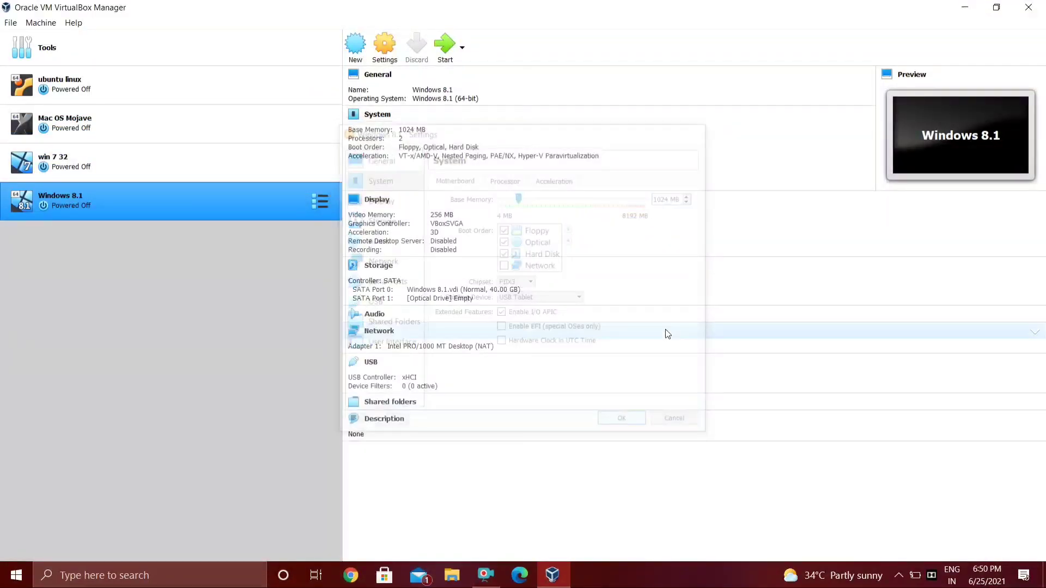
- Start the Windows 8.1 VM and sign in past the guest lock screen
left_click(452, 47)
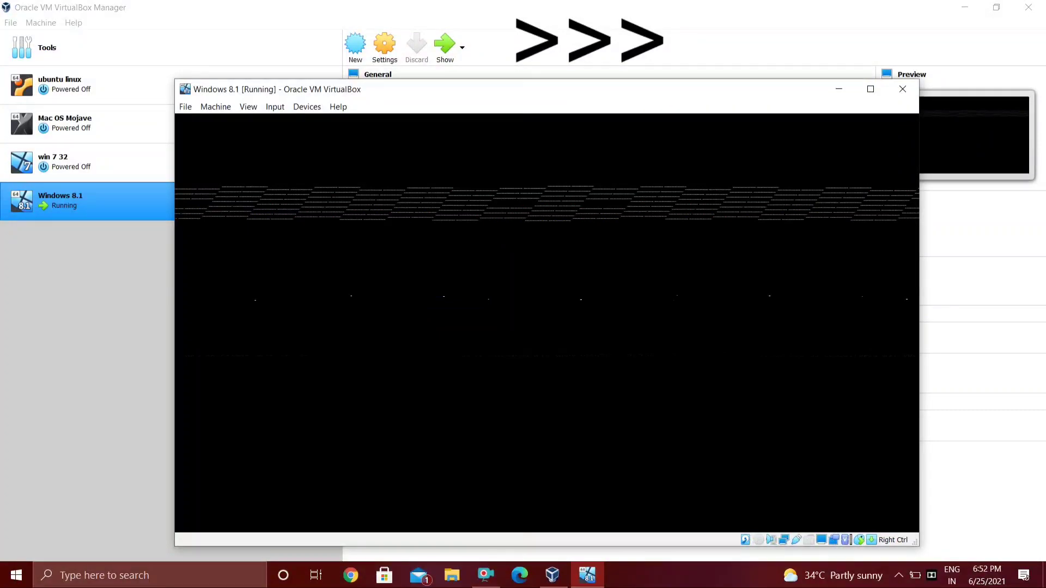
key("space")
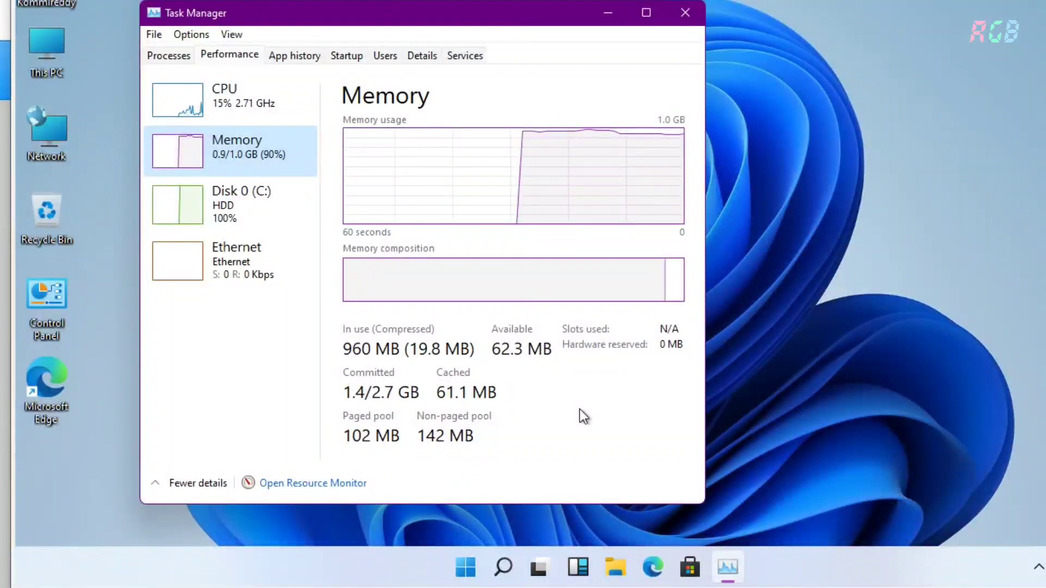
- In Task Manager Performance, view Disk 0 (C:), Memory (0.9 of 1.0 GB) and CPU usage
left_click(251, 209)
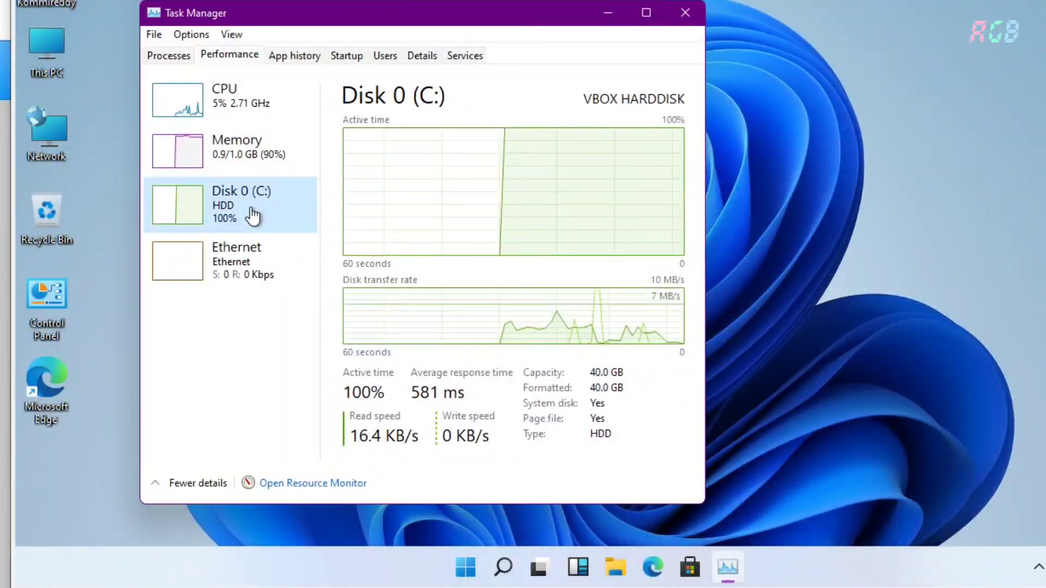
left_click(255, 169)
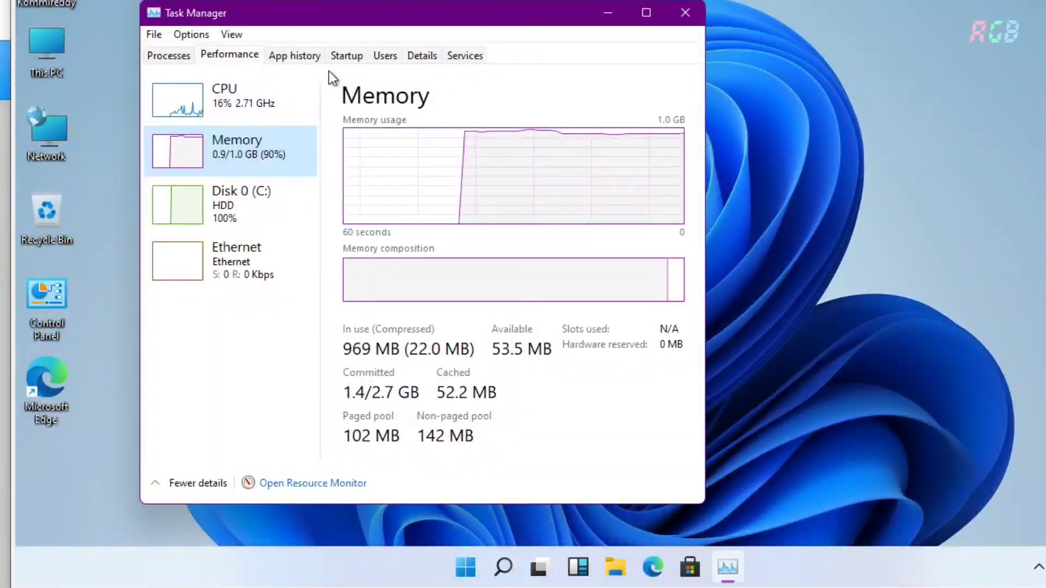
left_click(270, 106)
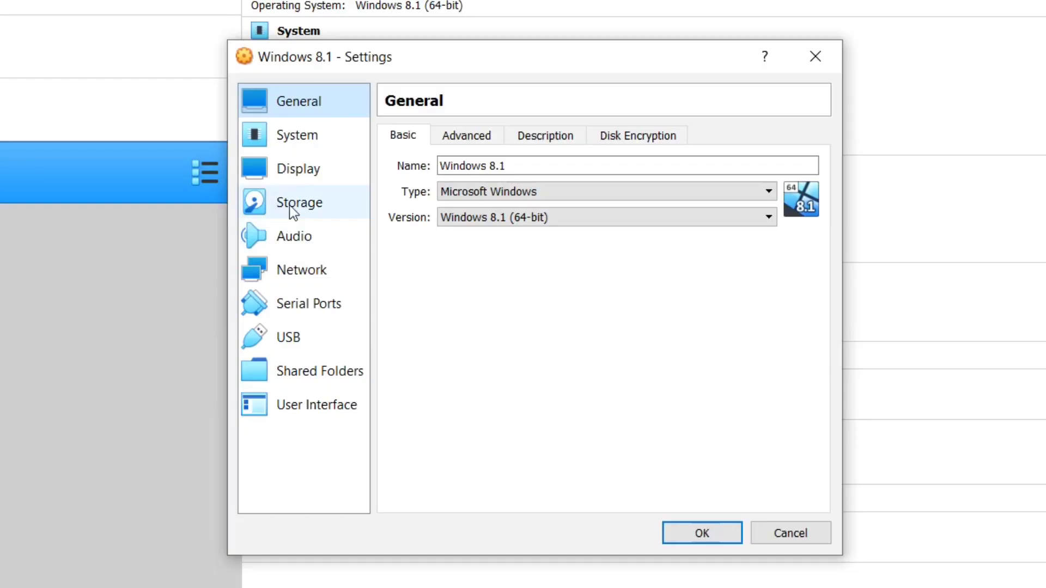
- In System > Motherboard settings, replace Base Memory 1024 MB with 2048 MB and save
left_click(322, 144)
left_click(781, 166)
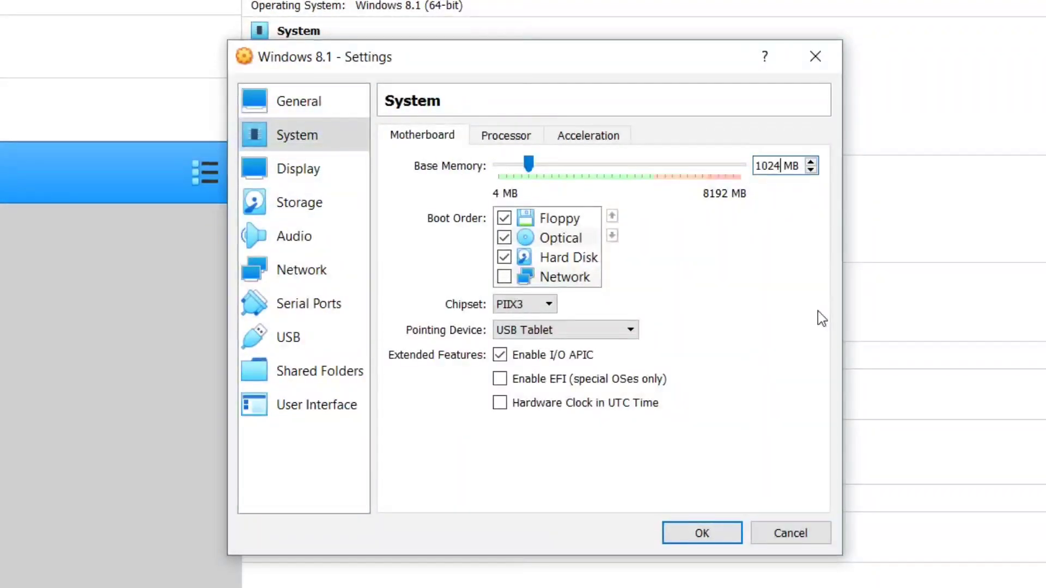
key("BackSpace")
key("BackSpace")
key("BackSpace")
key("BackSpace")
type("2048")
left_click(703, 539)
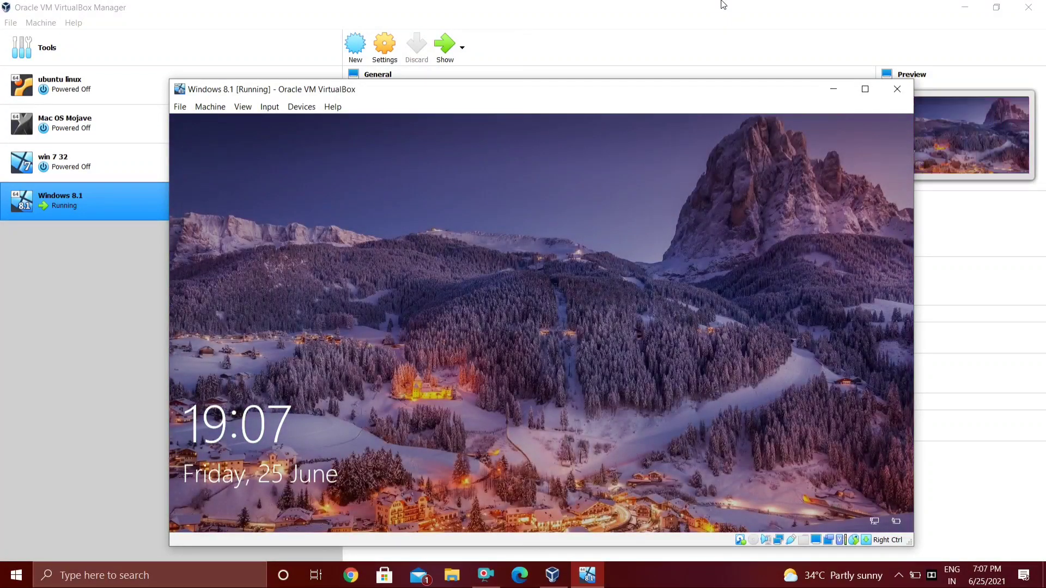
- Sign in to the guest with its PIN, review the About page showing 2.0 GB RAM, and close it
key("Return")
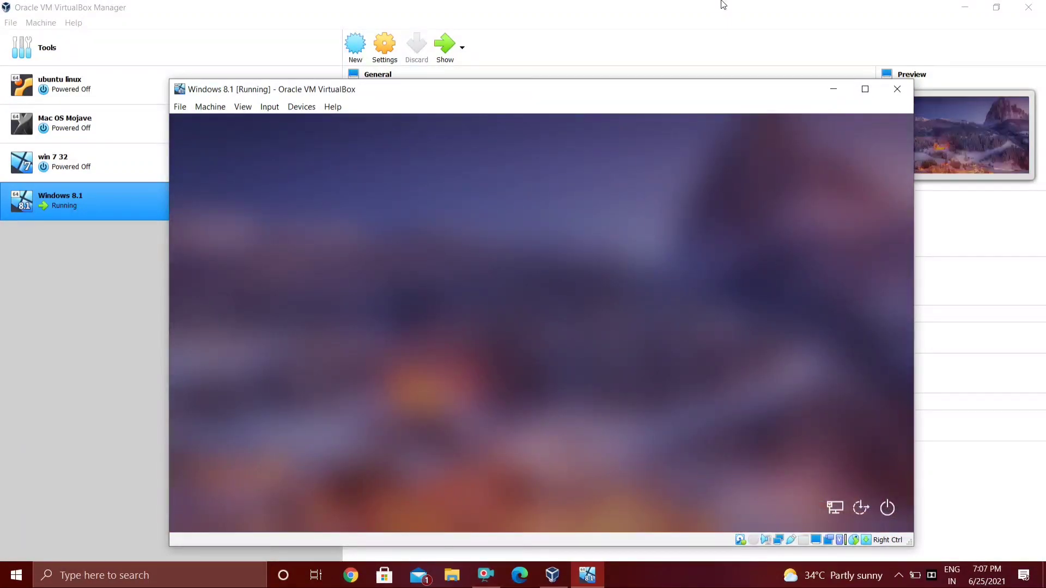
type("••••")
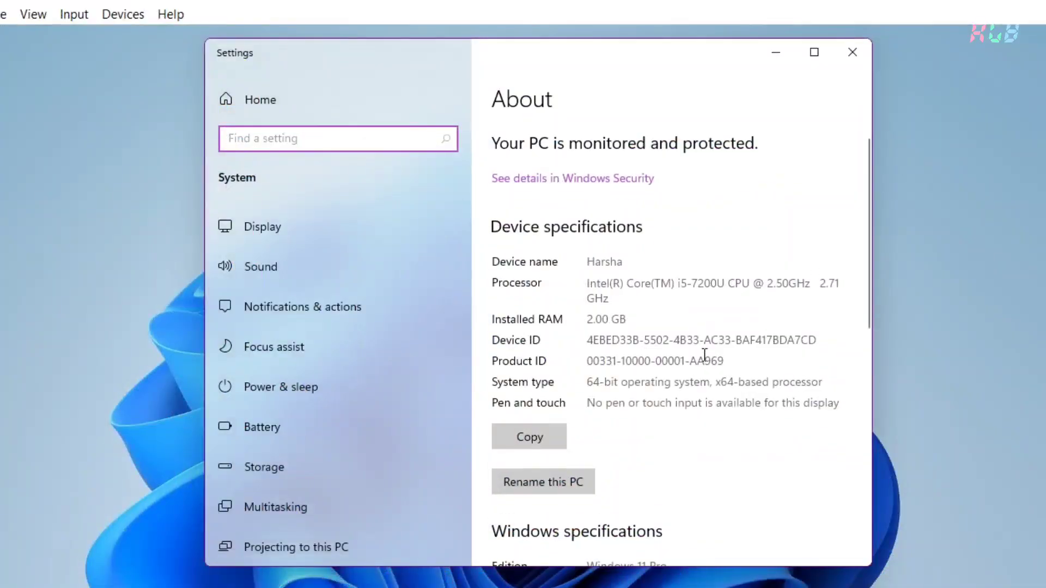
scroll(683, 333, "down", 5)
scroll(683, 334, "up", 4)
scroll(703, 355, "down", 5)
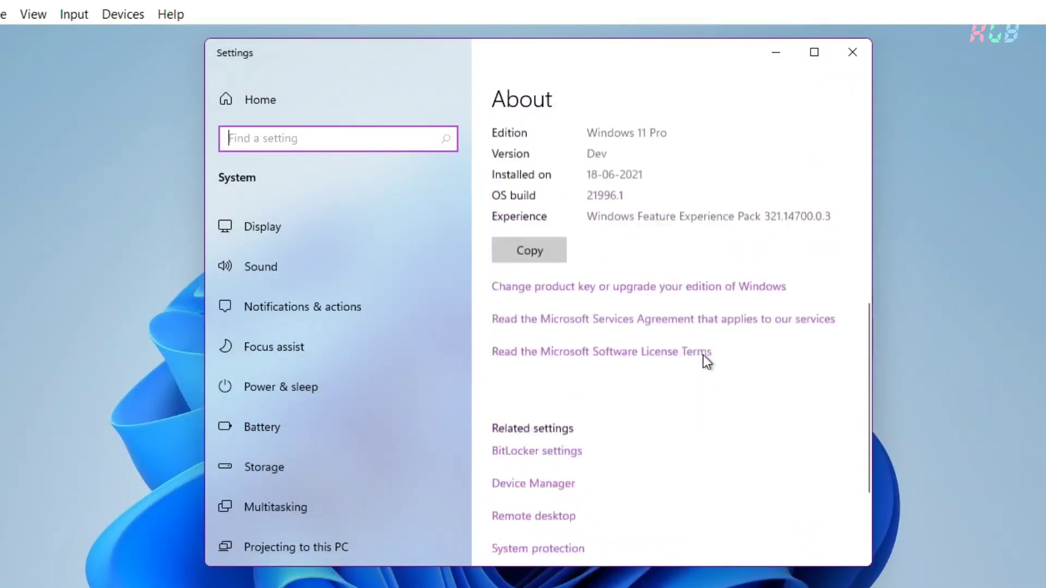
scroll(703, 355, "up", 6)
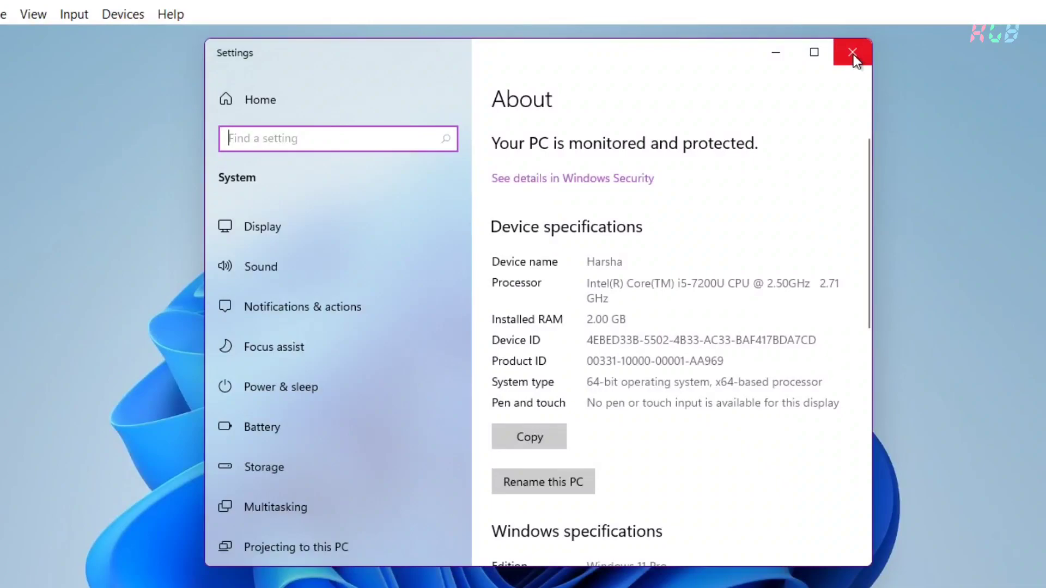
left_click(853, 53)
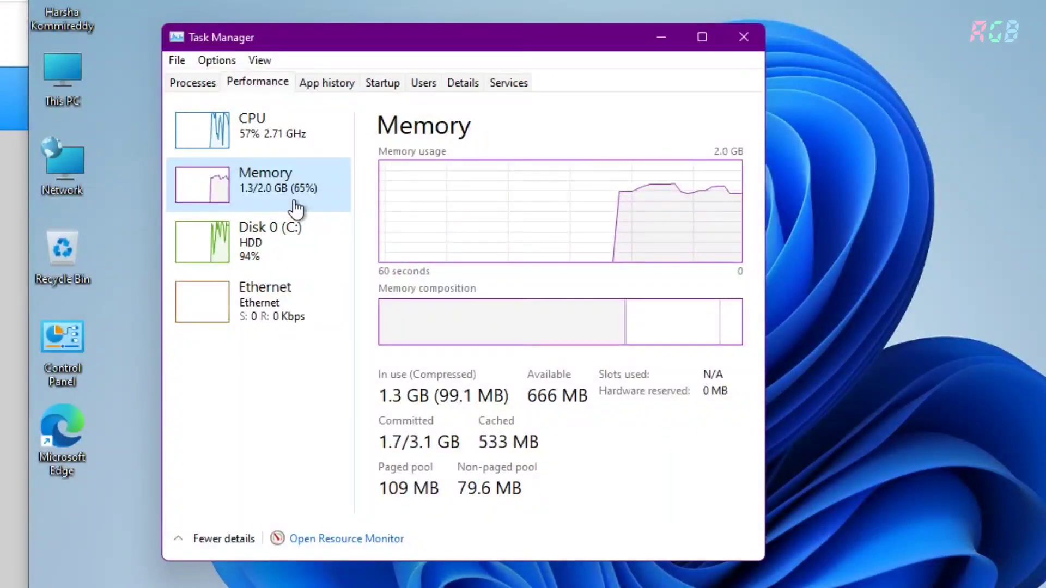
- Check Disk 0 (C:) usage in Task Manager, close it, and bring up the guest Start menu
left_click(294, 232)
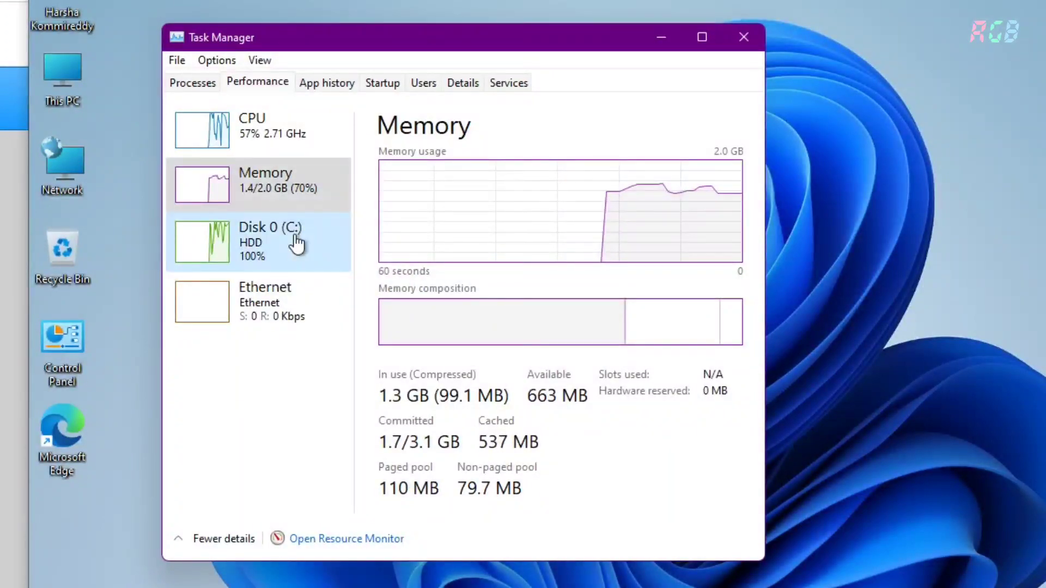
left_click(739, 36)
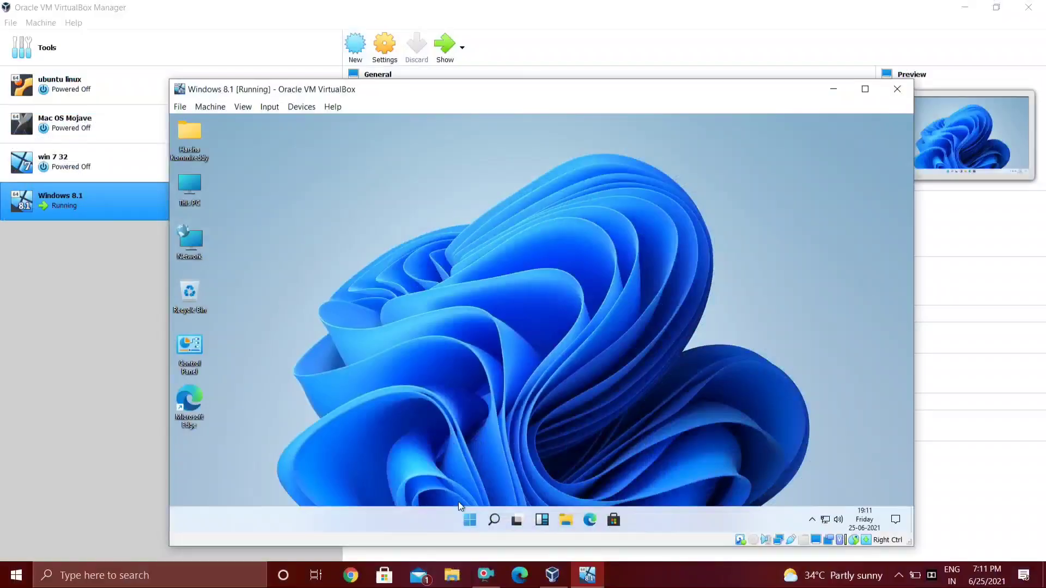
left_click(469, 520)
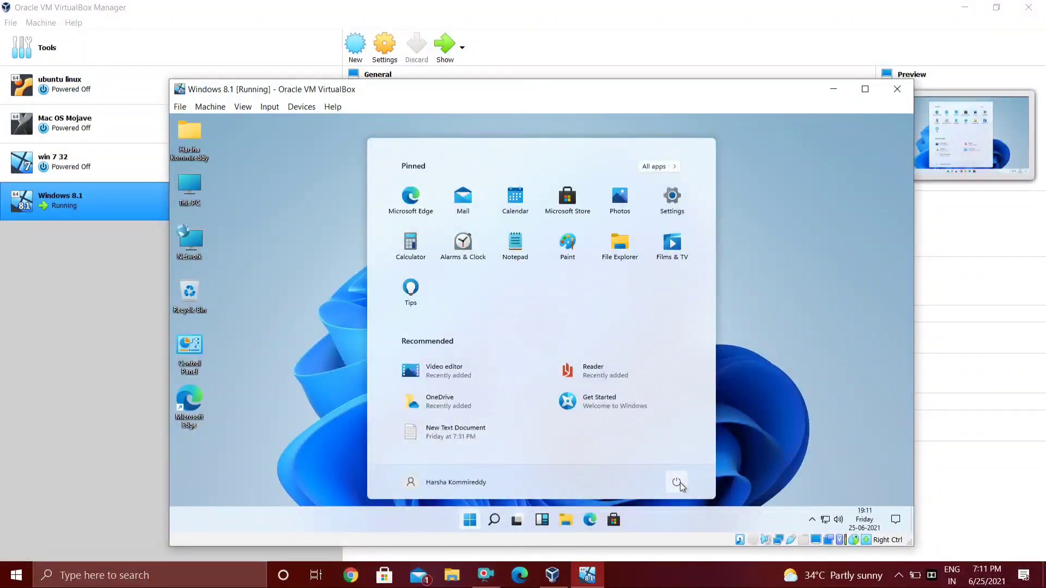
- Shut down the guest from Start > Power and raise Base Memory from 2048 MB to 4096 MB
left_click(680, 483)
left_click(681, 442)
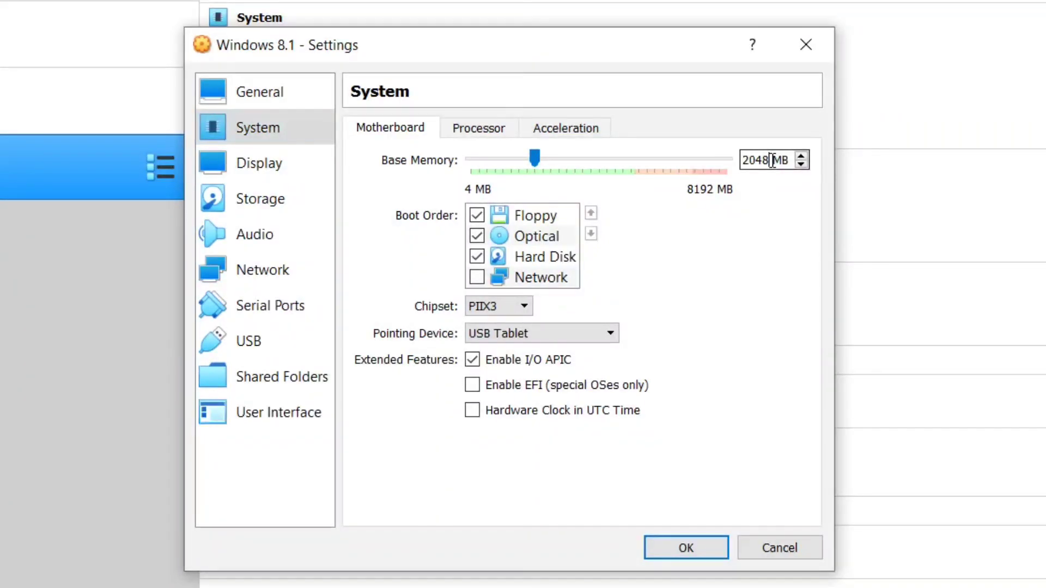
key("BackSpace")
key("BackSpace")
key("BackSpace")
key("BackSpace")
type("4096")
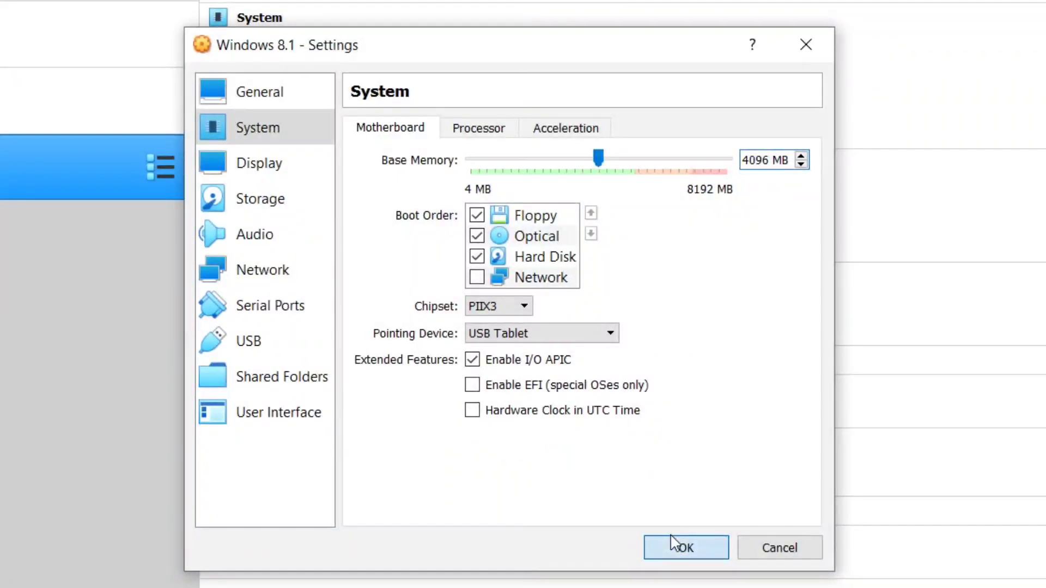
left_click(675, 544)
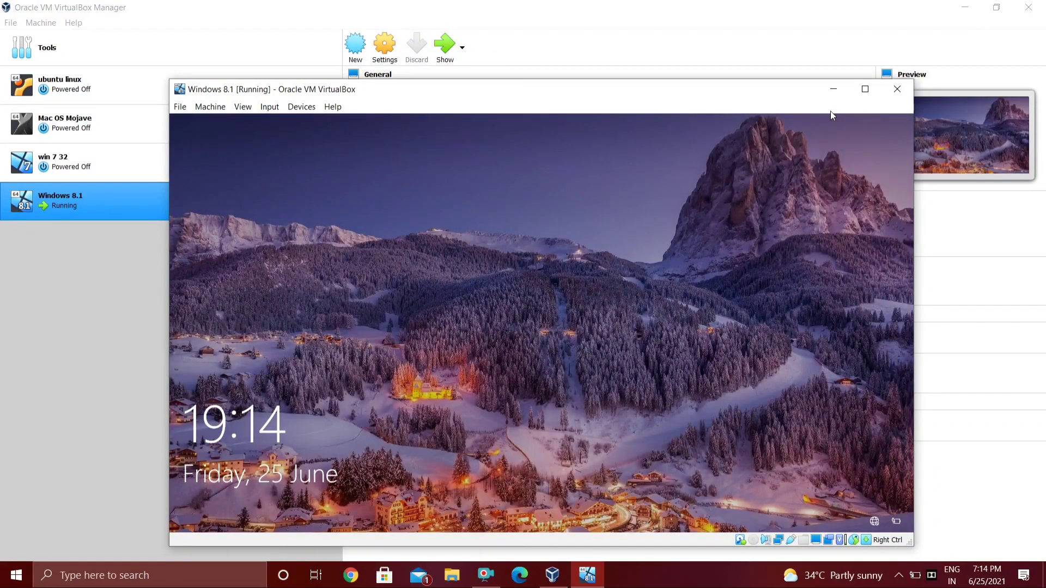
- Unlock the guest lock screen with the PIN to reach the desktop
key("space")
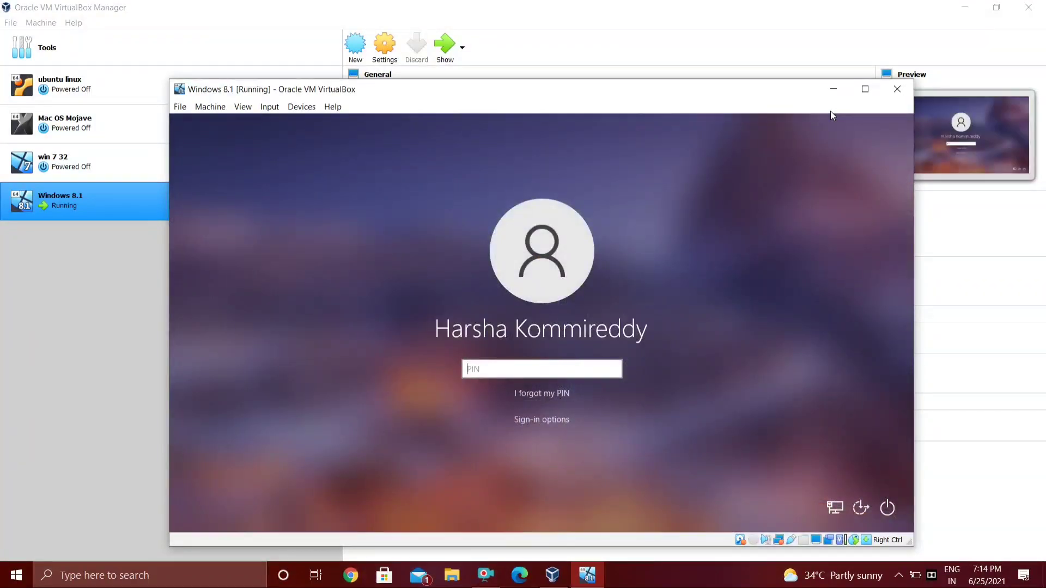
type("1234")
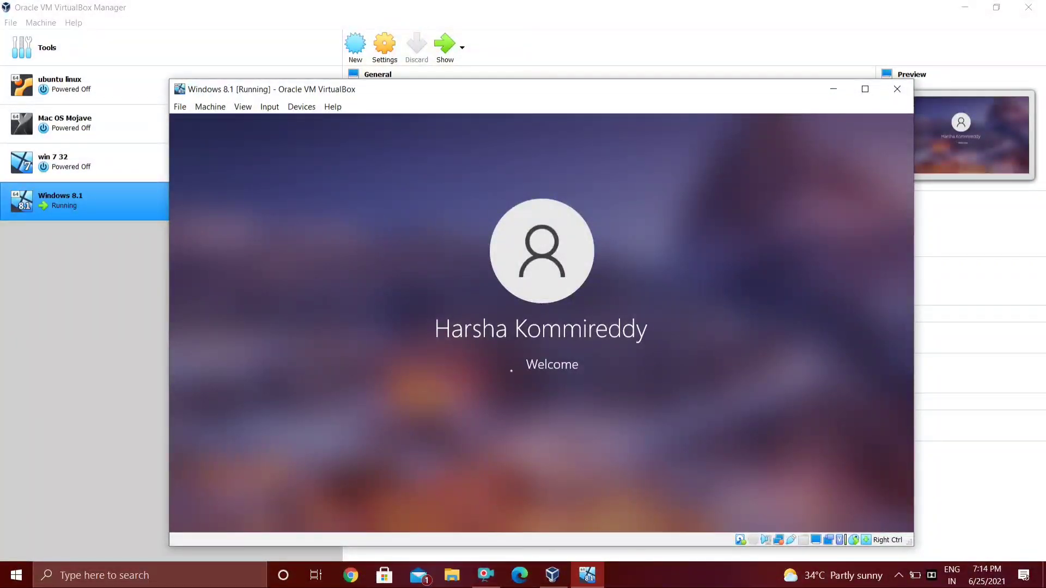
right_click(860, 91)
left_click(713, 98)
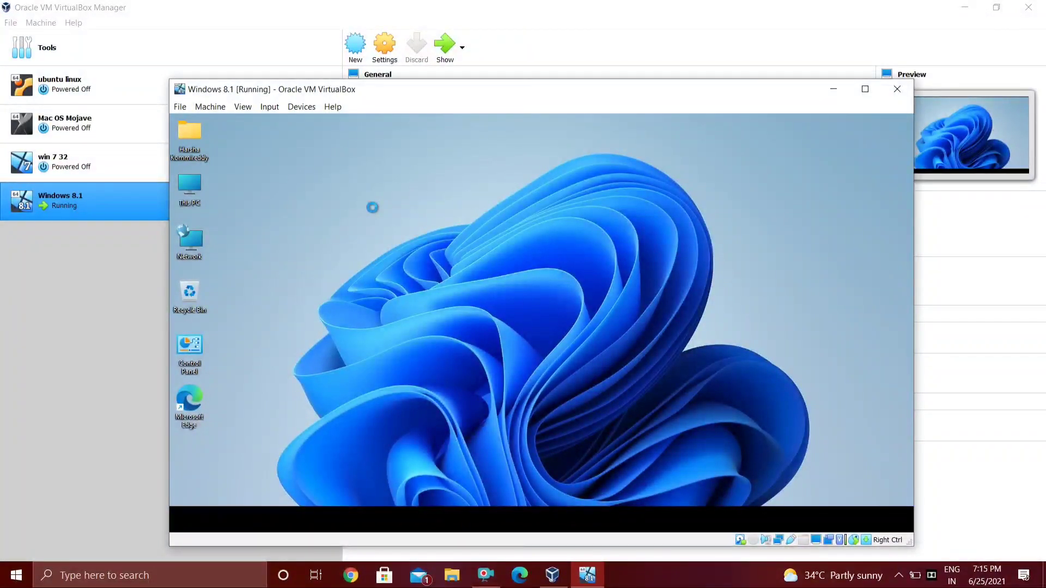
- Refresh the guest desktop and open This PC's Properties to show the About page
right_click(339, 235)
left_click(406, 265)
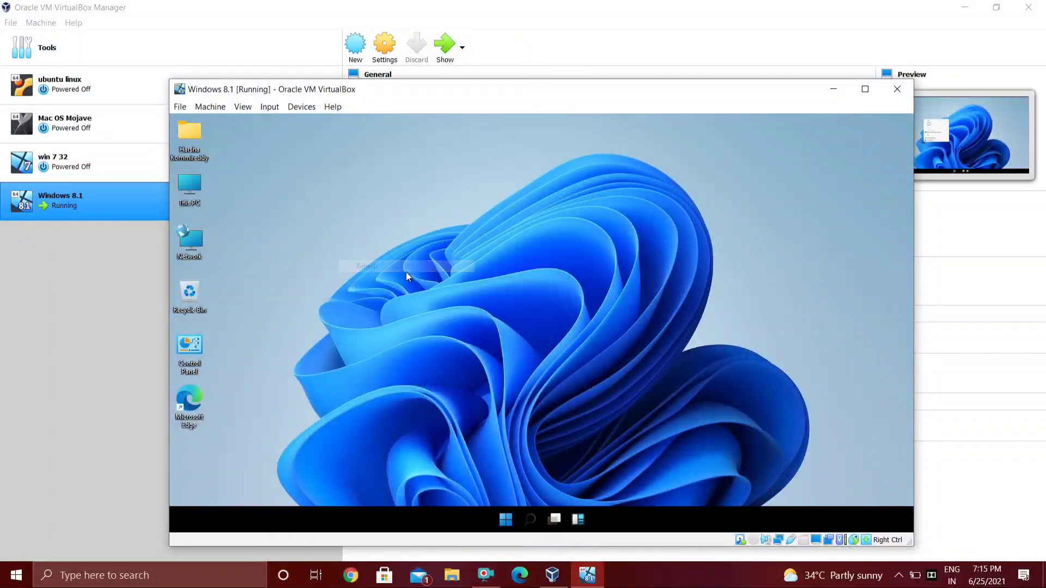
right_click(308, 181)
left_click(327, 212)
right_click(187, 188)
left_click(273, 319)
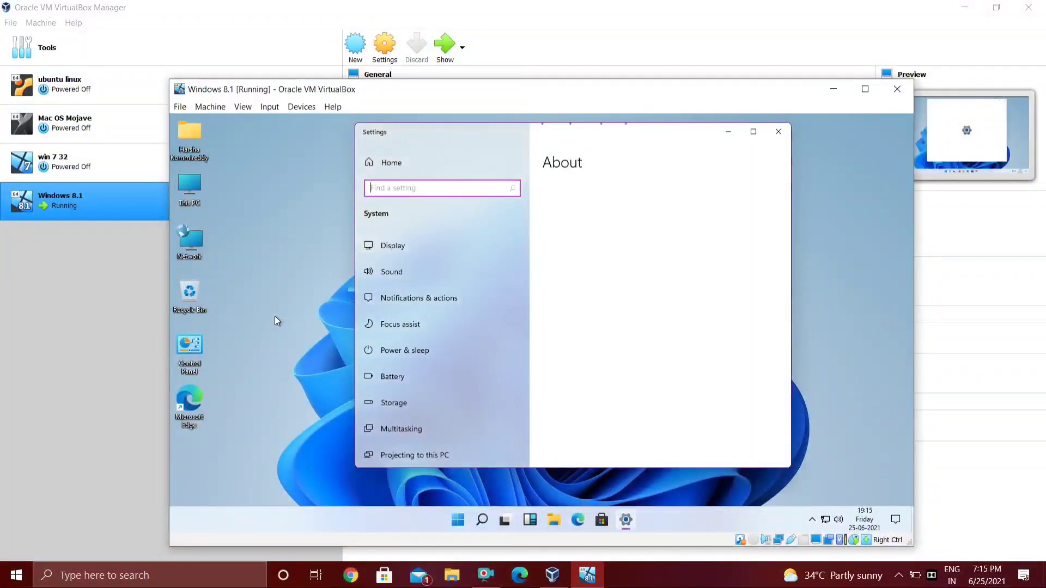
- Check Installed RAM on the About page, then close it
scroll(679, 301, "down", 3)
scroll(679, 302, "up", 3)
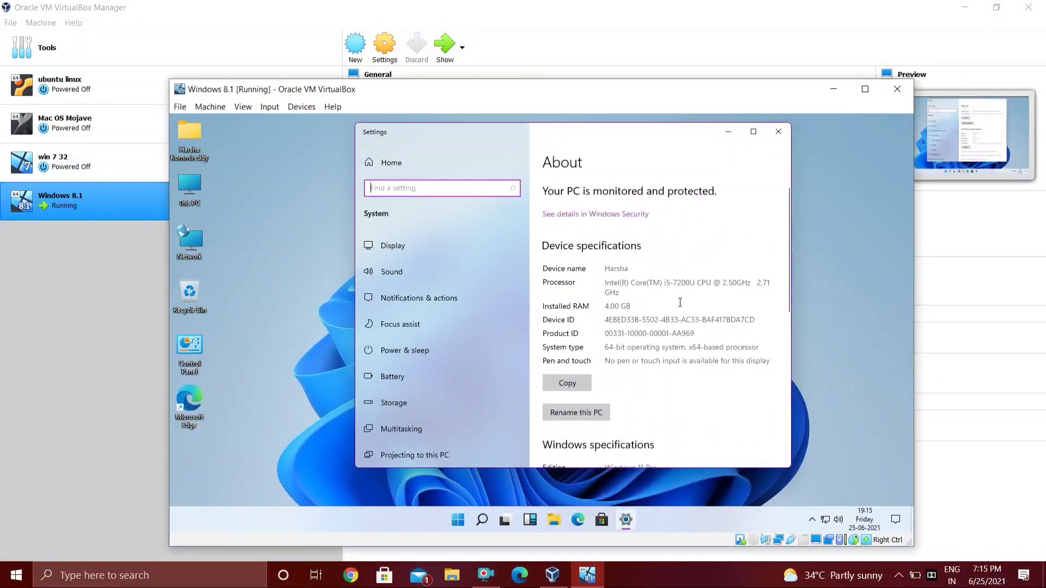
left_click(778, 131)
right_click(526, 224)
key("Escape")
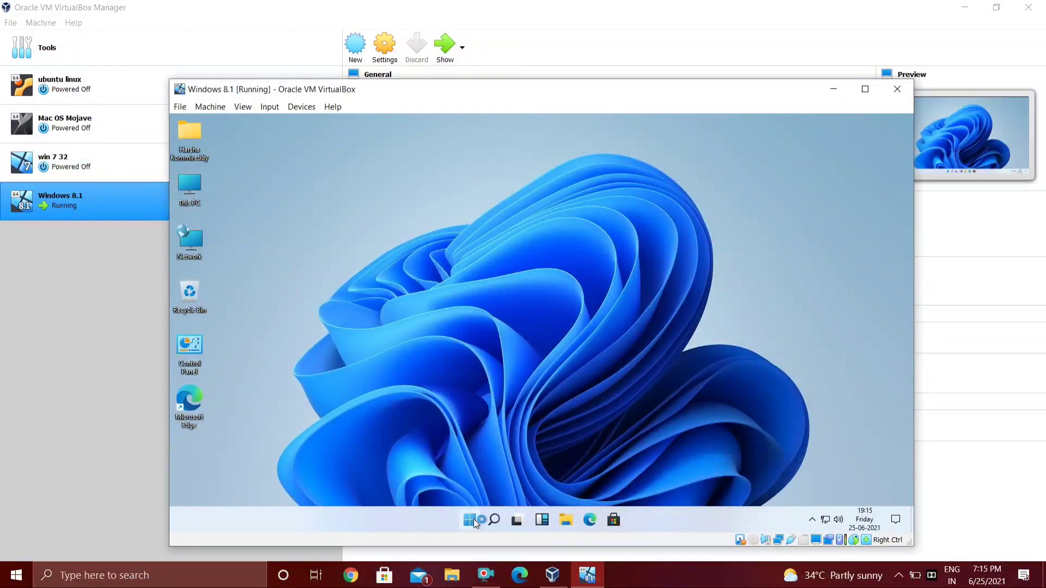
- Browse the Start menu's app list, then open and close the guest Settings app
left_click(472, 521)
left_click(656, 166)
scroll(482, 348, "down", 5)
scroll(483, 348, "up", 5)
left_click(652, 169)
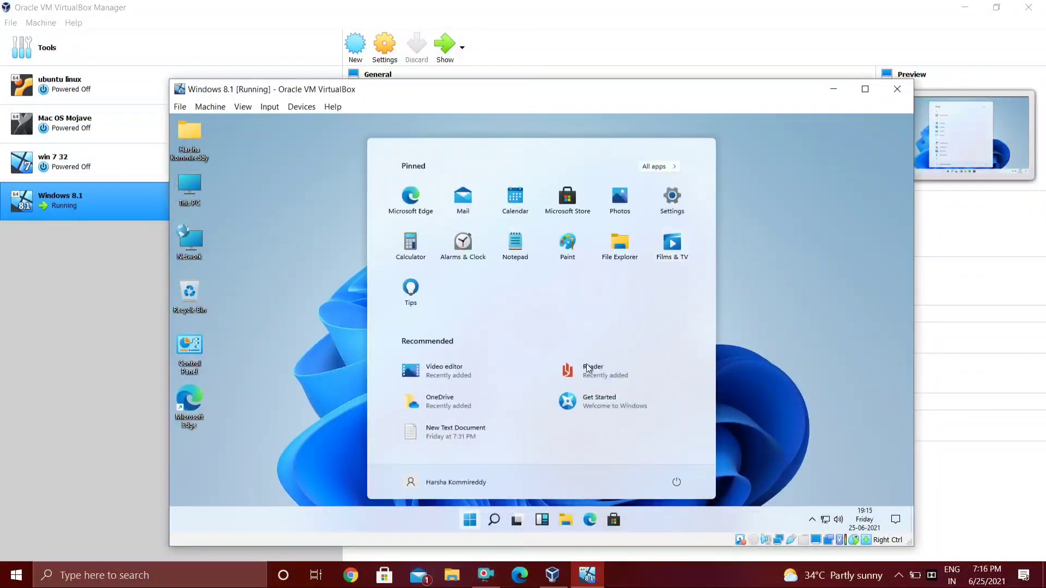
left_click(674, 203)
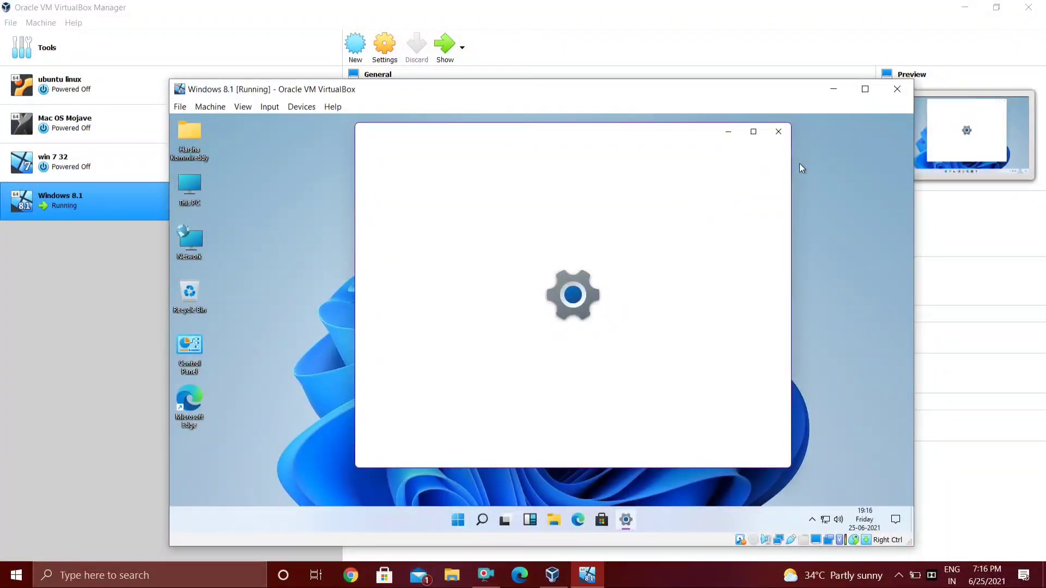
scroll(660, 286, "down", 5)
scroll(708, 218, "up", 3)
left_click(778, 132)
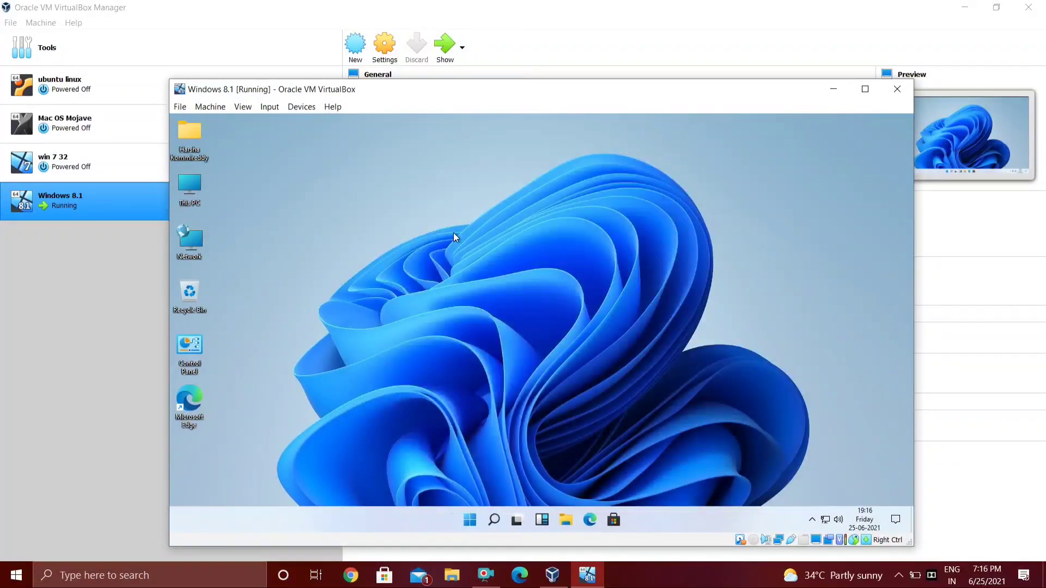
- Open Task Manager's Performance graphs to check CPU and memory usage, then close it
right_click(457, 234)
right_click(351, 207)
left_click(348, 270)
key("ctrl+shift+Escape")
left_click(306, 191)
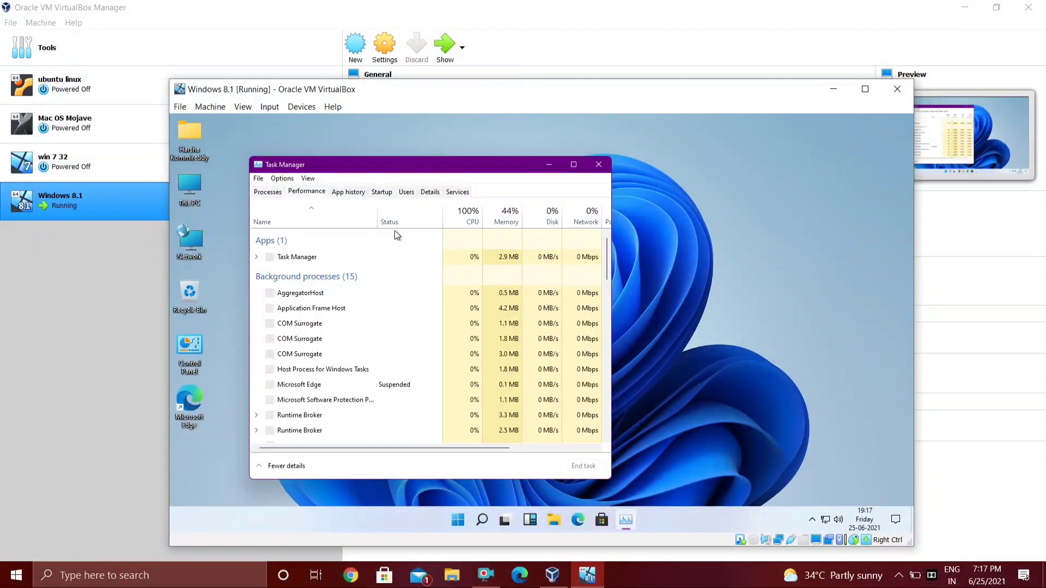
left_click(305, 218)
left_click(309, 250)
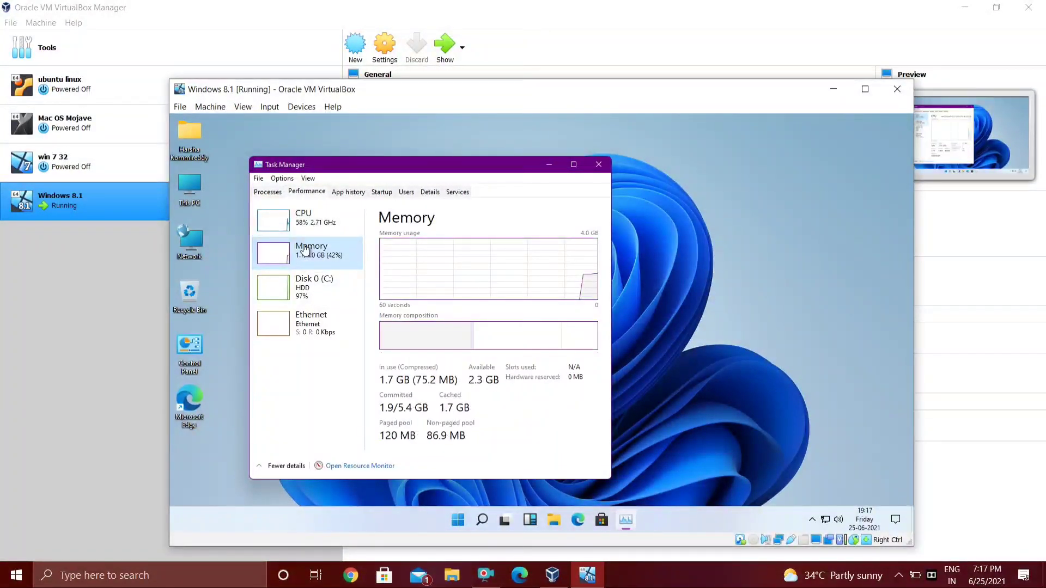
mouse_move(585, 338)
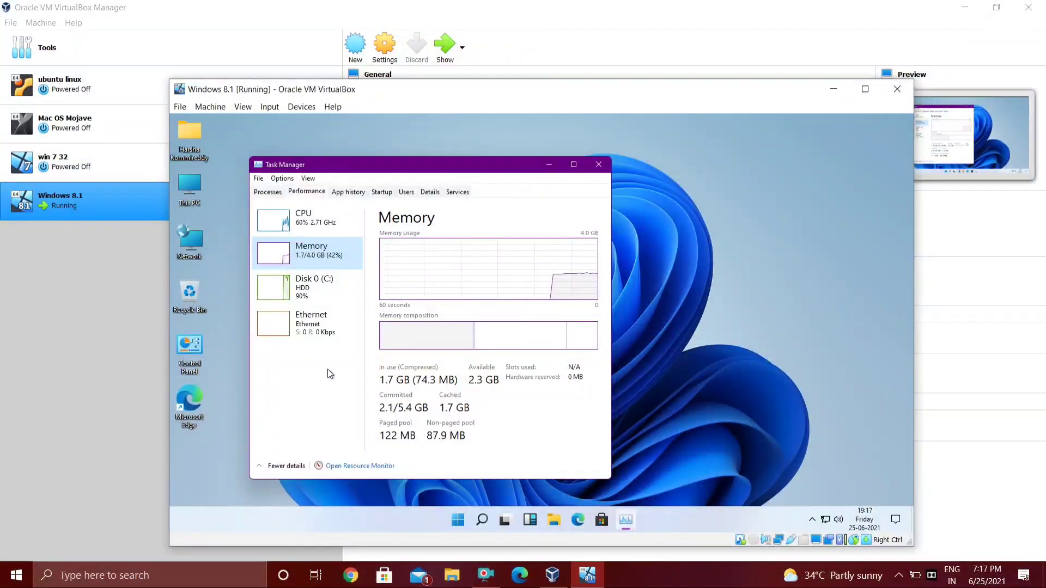
left_click(598, 164)
- Refresh the guest desktop and open This PC in File Explorer
right_click(447, 210)
left_click(490, 243)
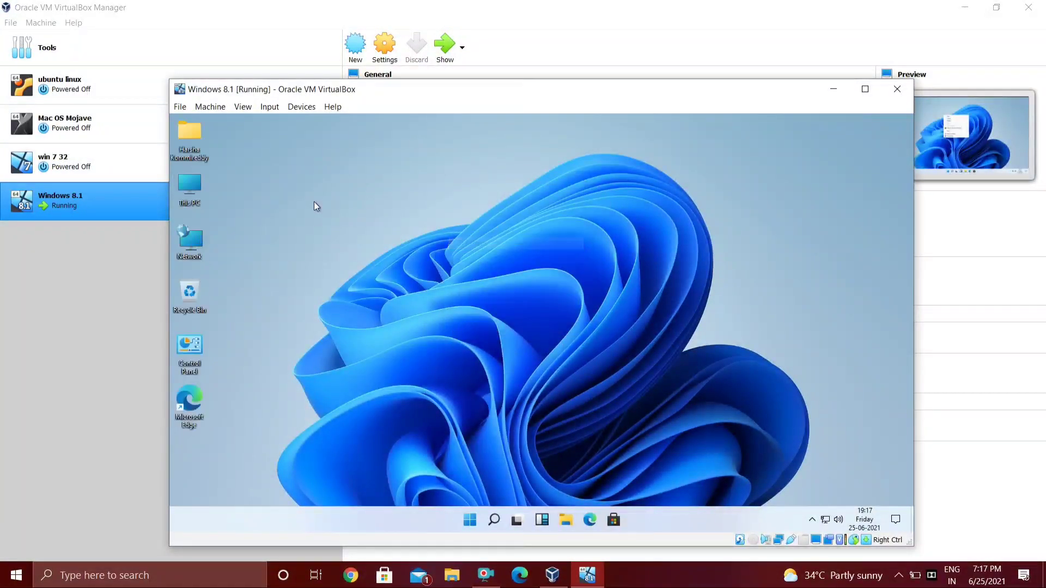
double_click(186, 192)
left_click(865, 89)
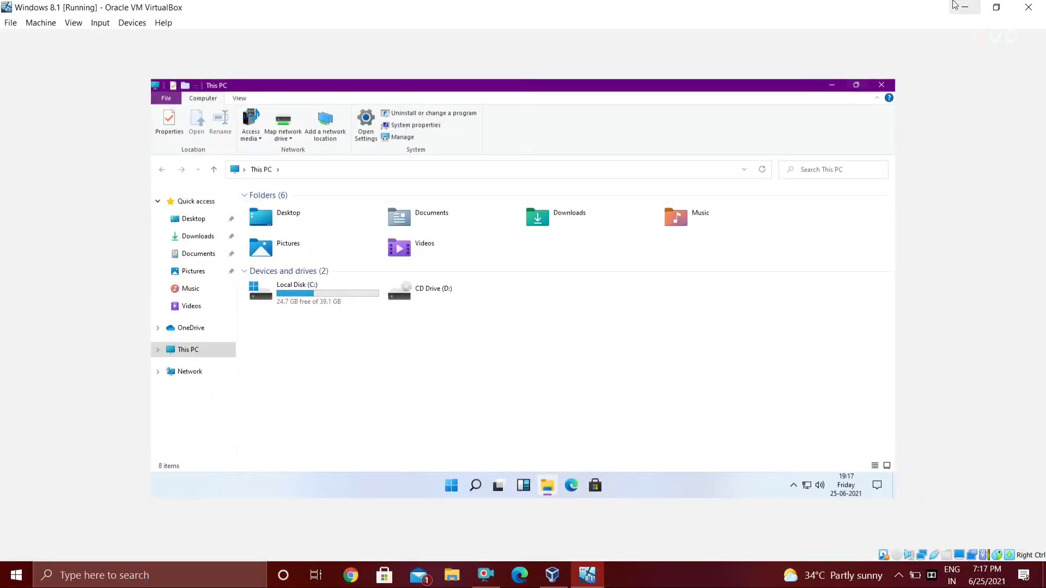
left_click(997, 7)
- Snap the This PC window to the left half, then the right half of the screen
mouse_move(874, 123)
mouse_move(663, 126)
left_click(671, 155)
mouse_move(535, 121)
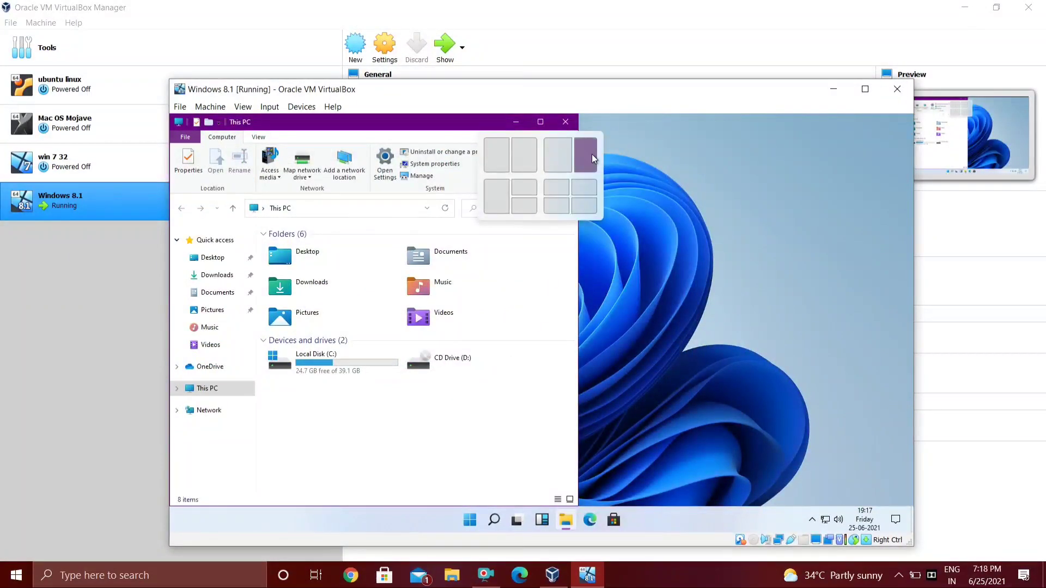
left_click(592, 156)
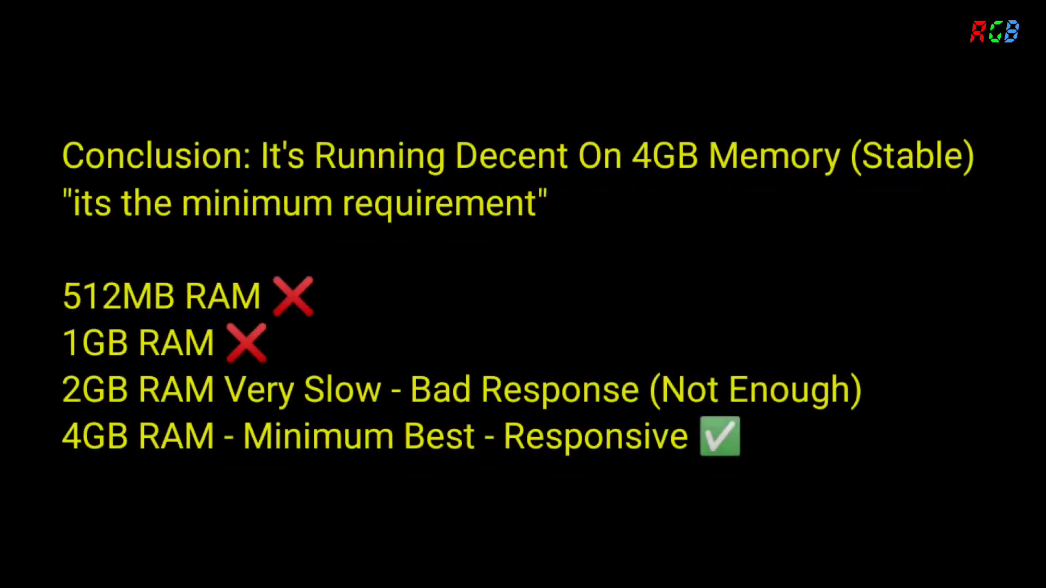